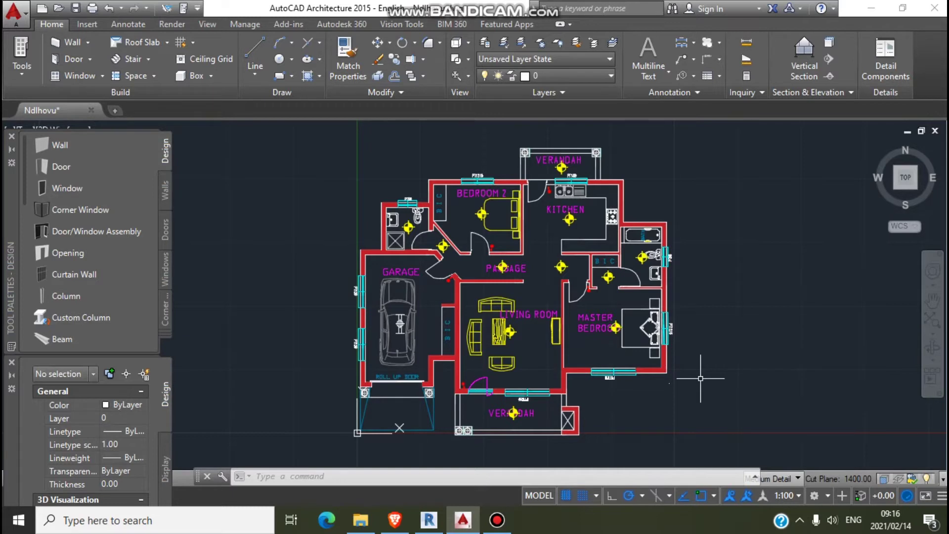
# Use Save As > Drawing to store the floor plan as 'Groundfloor' in the Documents folder
pyautogui.scroll(-1, 708, 332)
pyautogui.scroll(1, 708, 332)
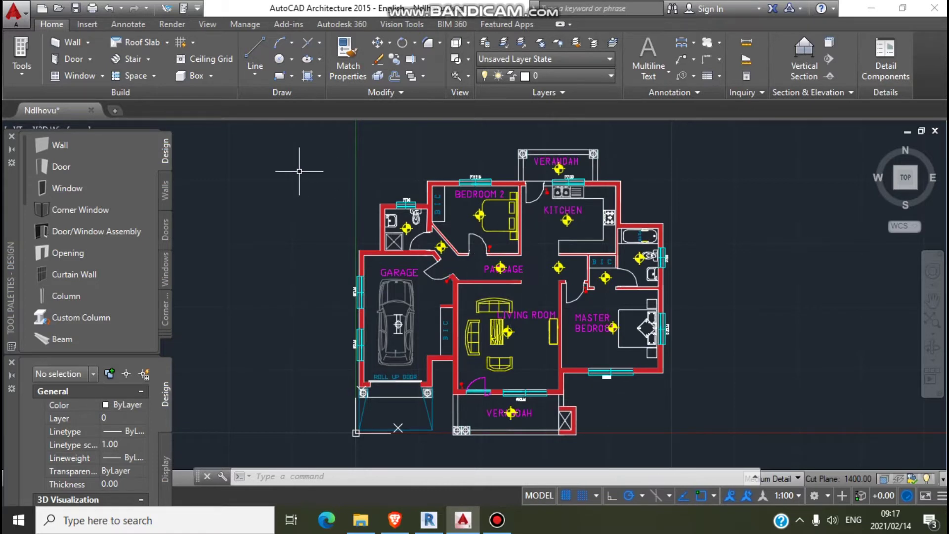
pyautogui.click(19, 19)
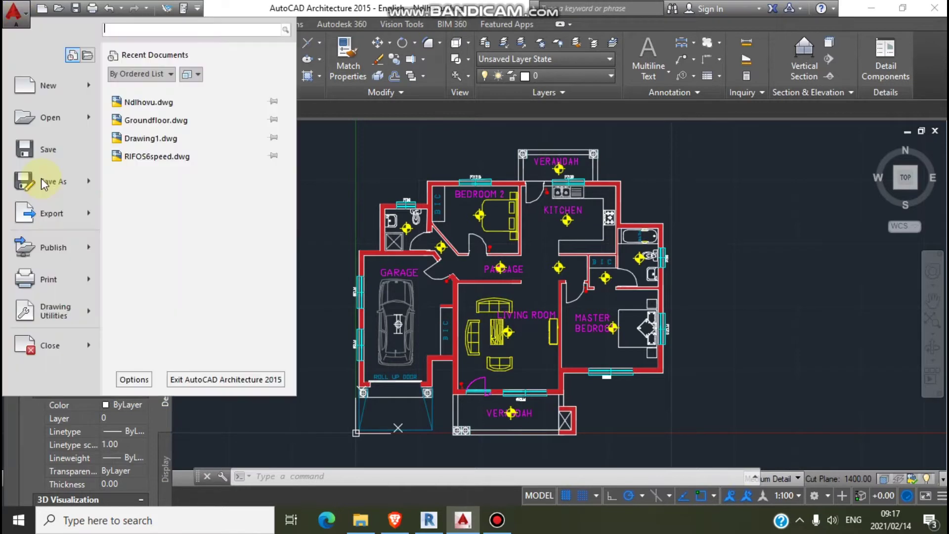
pyautogui.moveTo(67, 184)
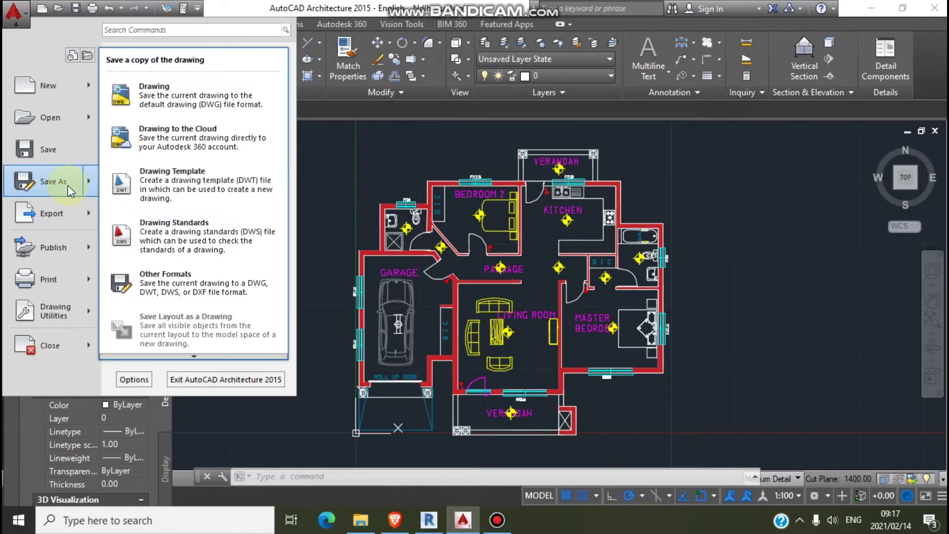
pyautogui.click(216, 103)
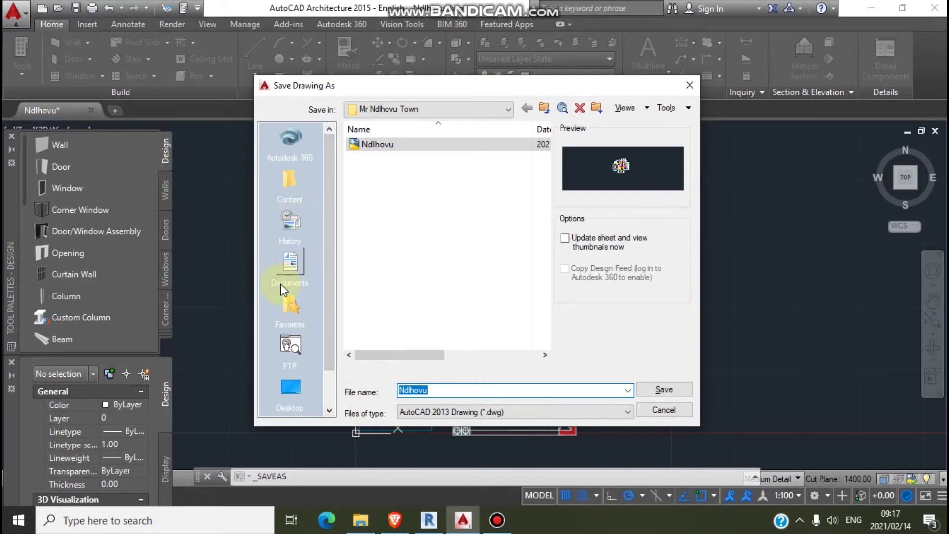
pyautogui.click(290, 267)
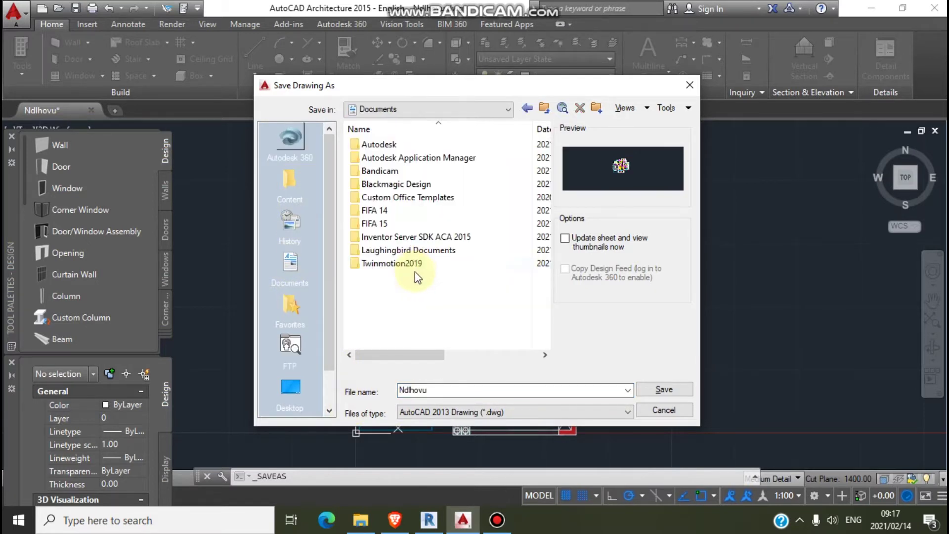
pyautogui.doubleClick(475, 388)
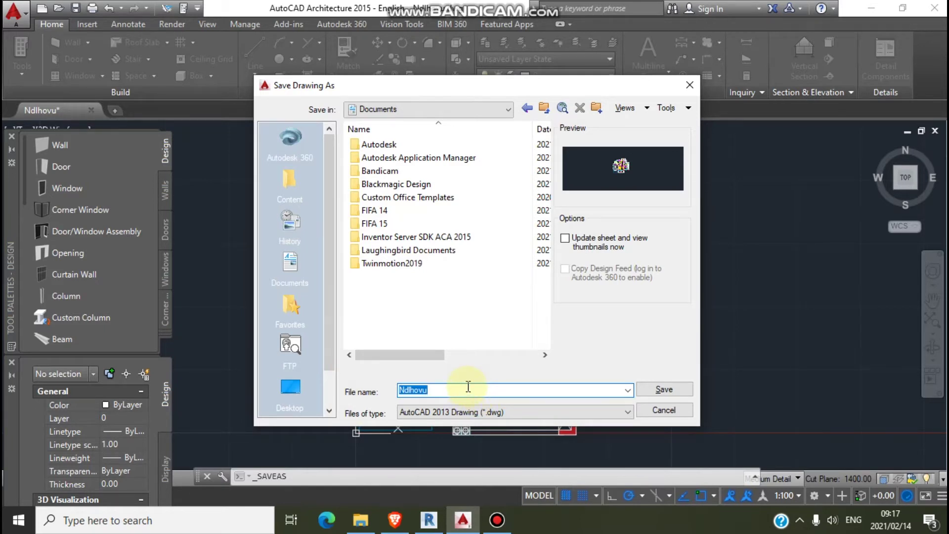
pyautogui.write('Groundfloor')
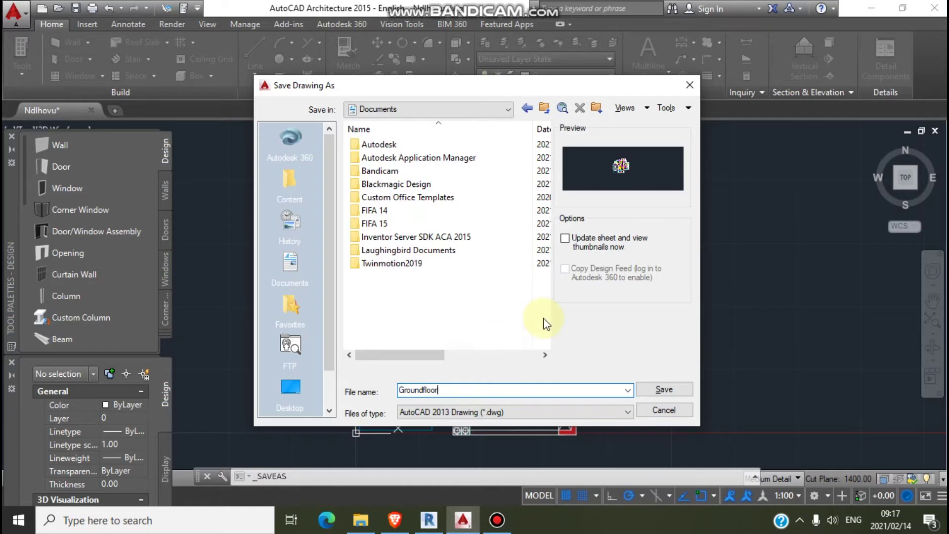
pyautogui.click(665, 389)
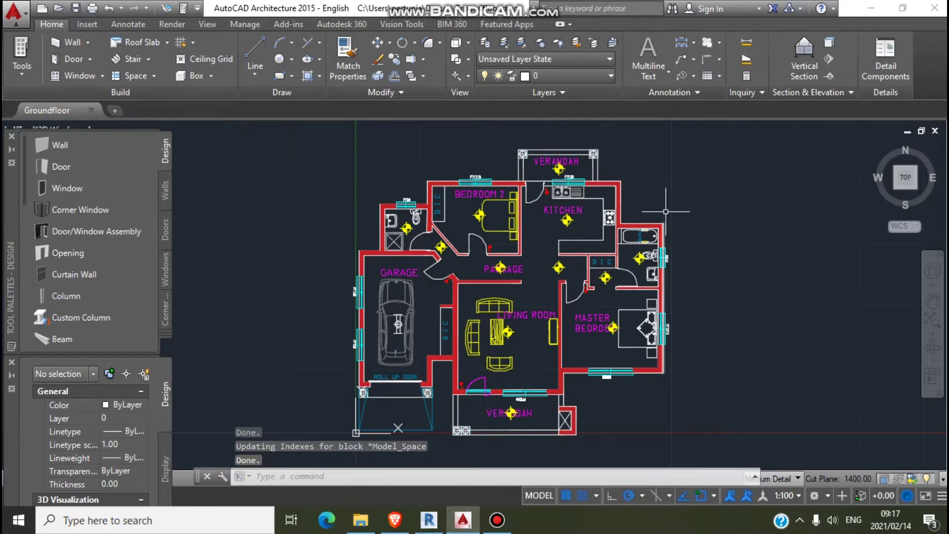
# Switch to the Revit project, zoom out on the empty Level 1 plan and show the Insert tools
pyautogui.moveTo(429, 519)
pyautogui.click(423, 462)
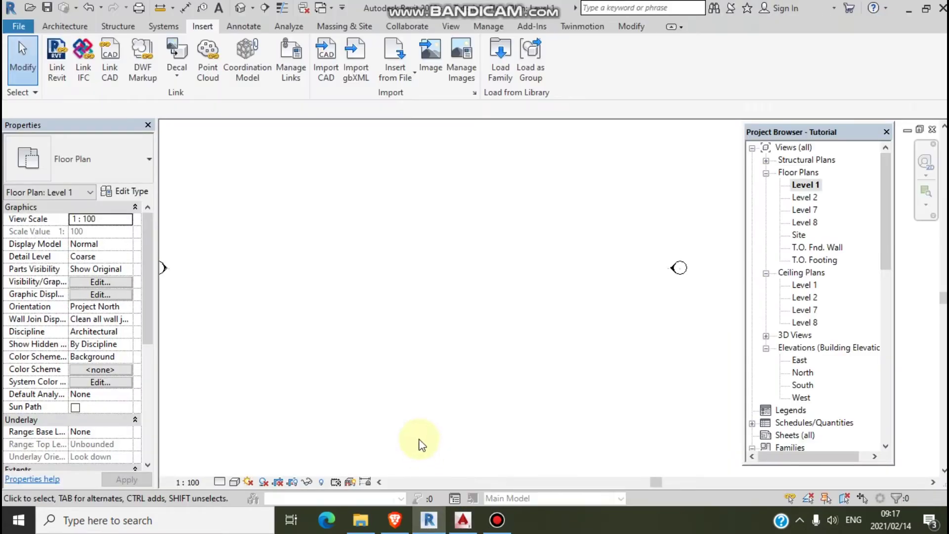
pyautogui.scroll(-1, 581, 330)
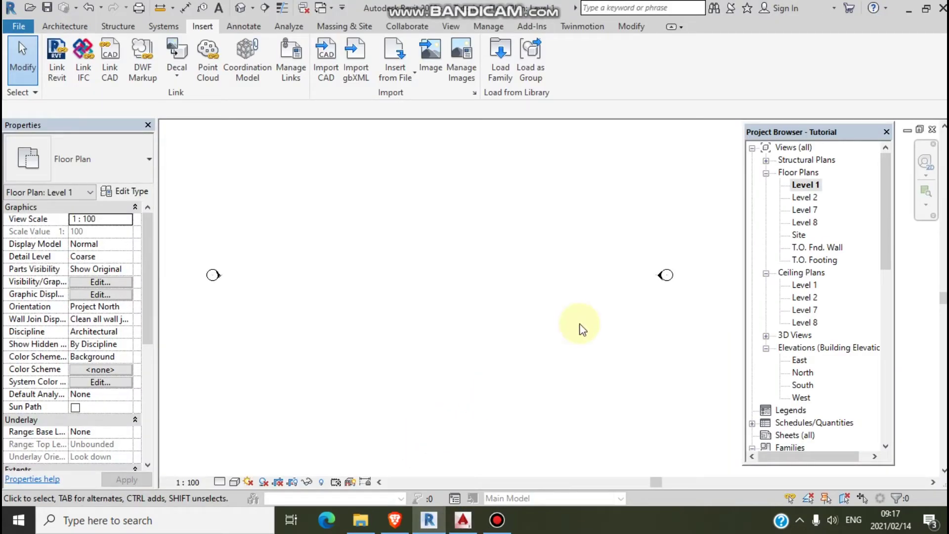
pyautogui.scroll(-2, 581, 330)
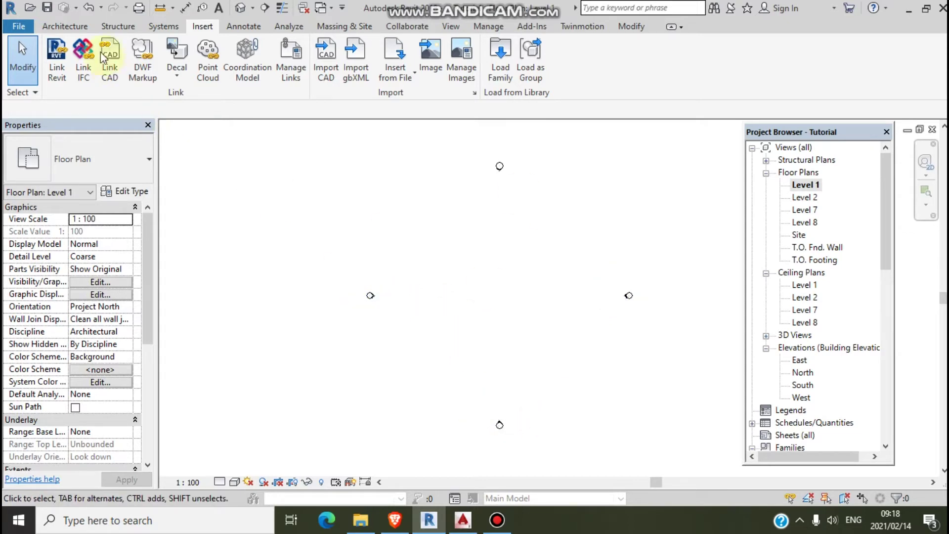
pyautogui.click(64, 26)
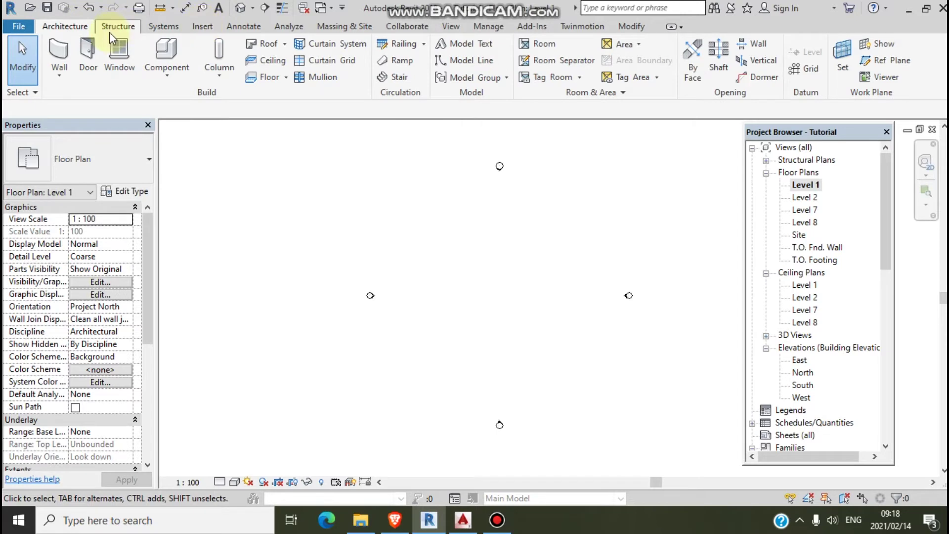
pyautogui.click(203, 26)
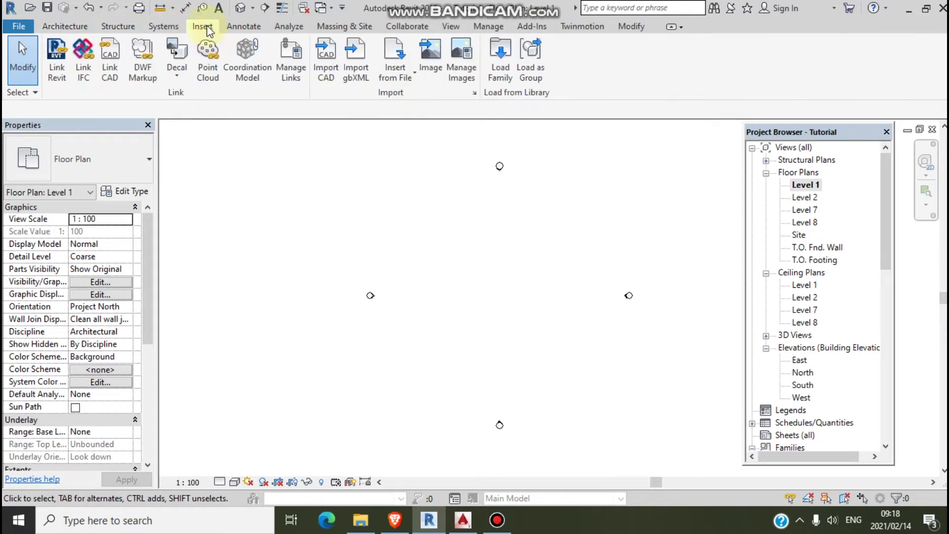
# Choose Groundfloor.dwg for CAD import with Colors set to Preserve and import units on Auto-Detect
pyautogui.click(326, 73)
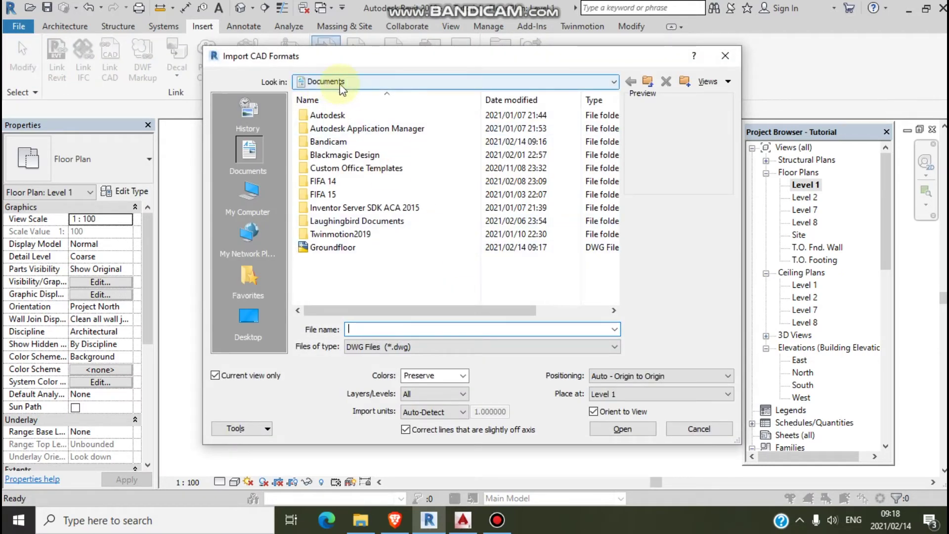
pyautogui.click(341, 249)
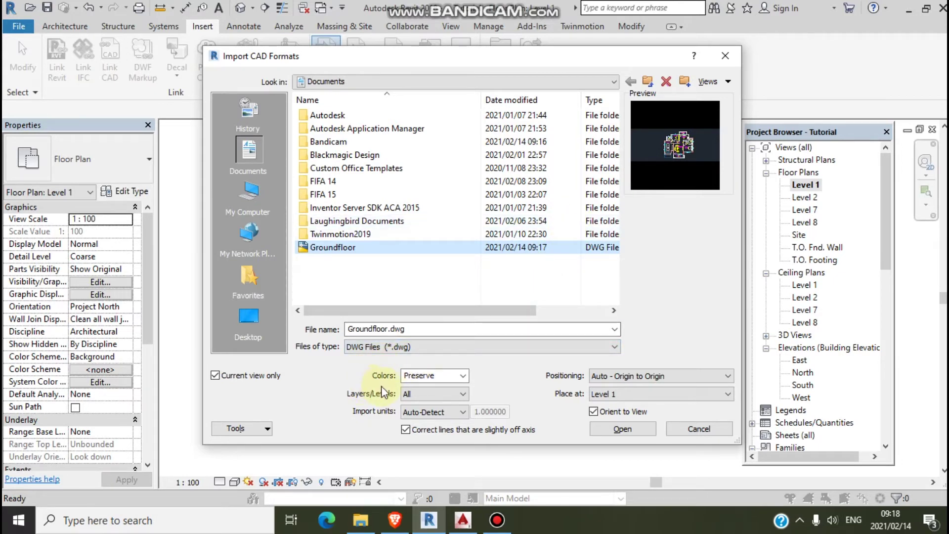
pyautogui.click(462, 376)
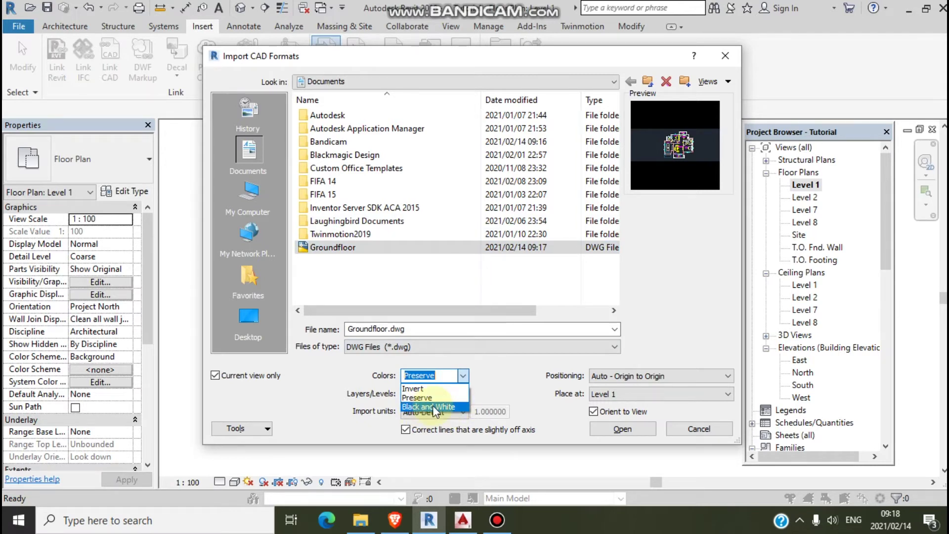
pyautogui.click(429, 399)
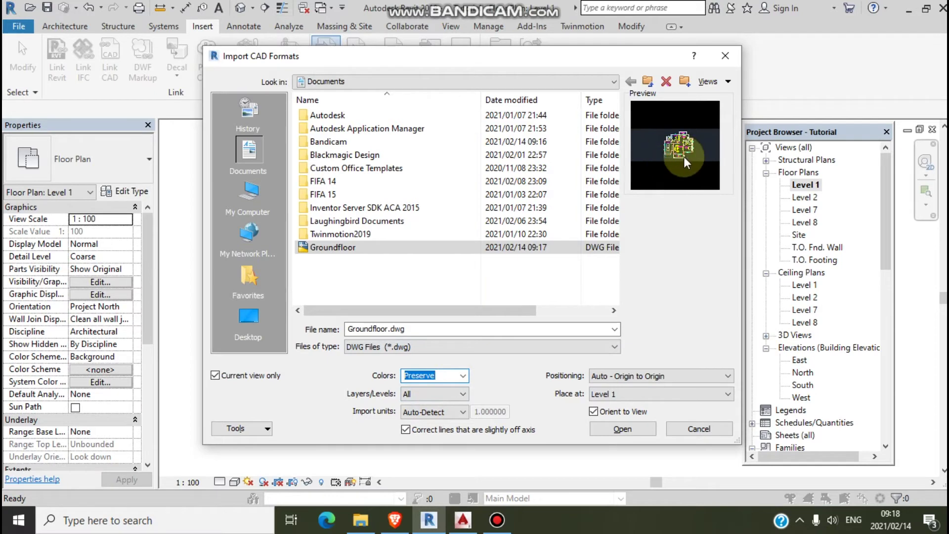
pyautogui.click(463, 412)
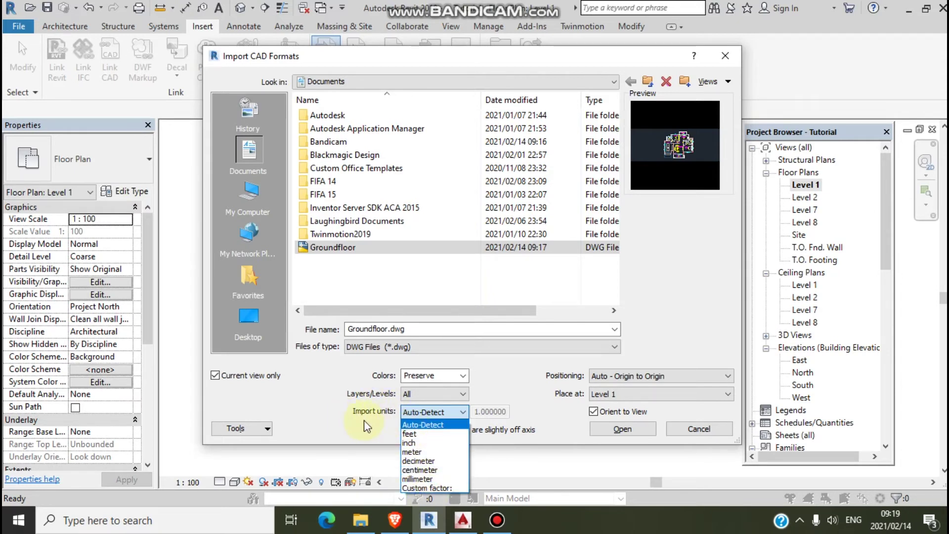
pyautogui.click(428, 426)
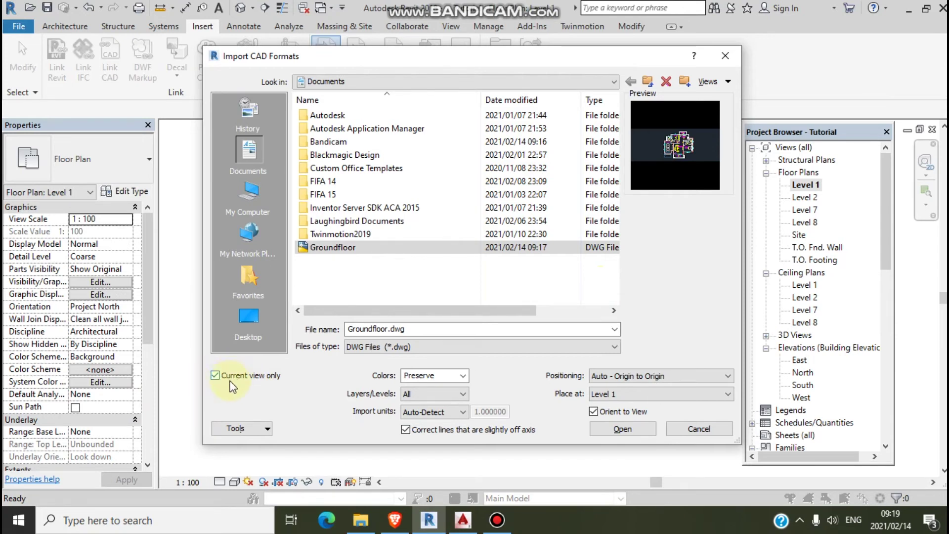
# Import Groundfloor.dwg, unpin it, shift it slightly down and left, then re-pin it
pyautogui.click(623, 429)
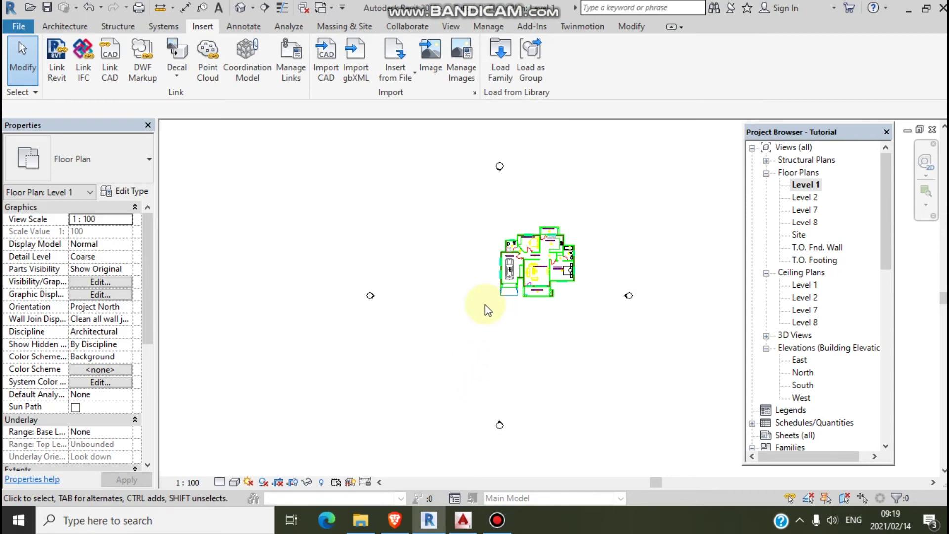
pyautogui.click(514, 295)
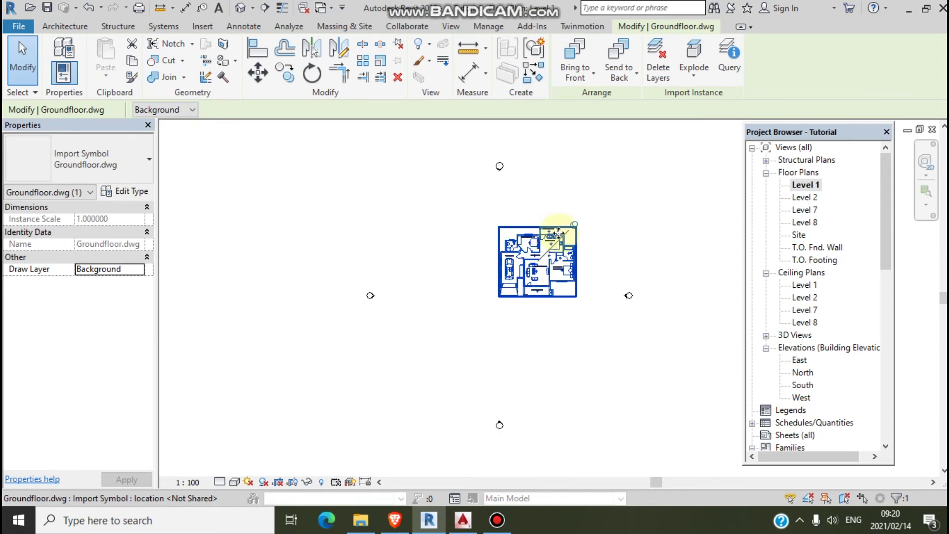
pyautogui.click(574, 226)
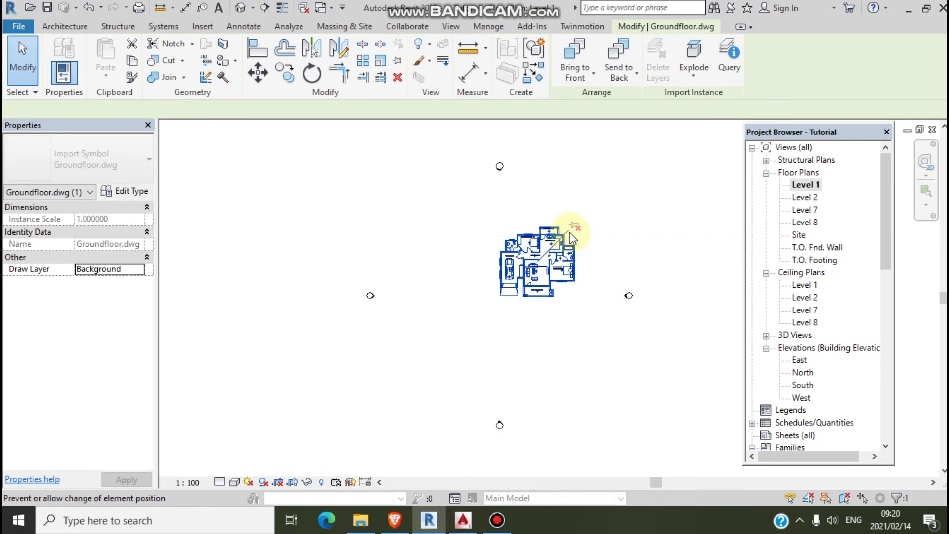
pyautogui.click(508, 297)
pyautogui.moveTo(488, 315); pyautogui.dragTo(465, 327)
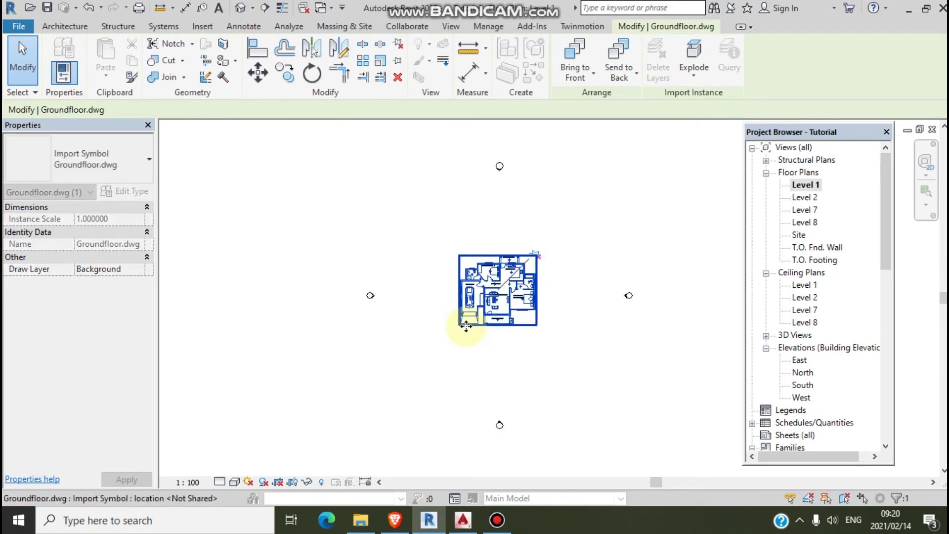
pyautogui.click(537, 260)
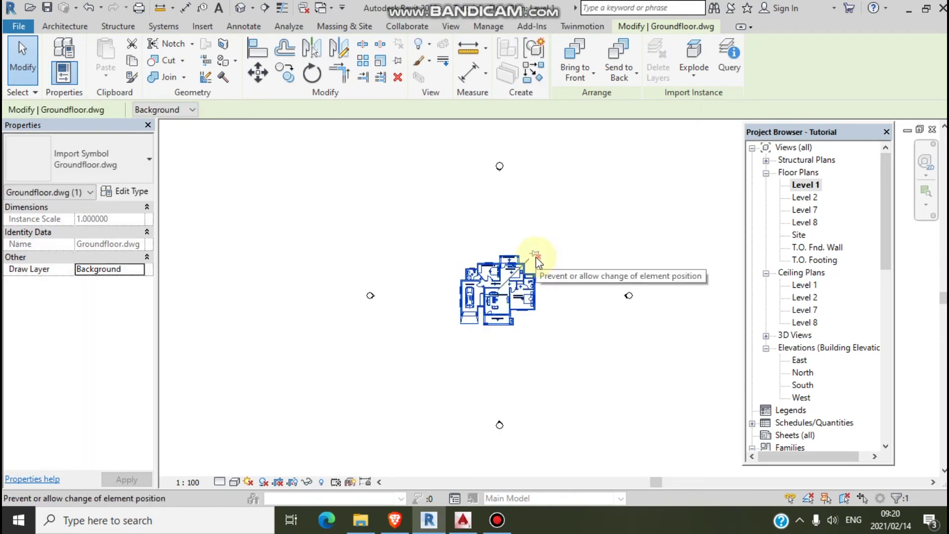
pyautogui.click(537, 258)
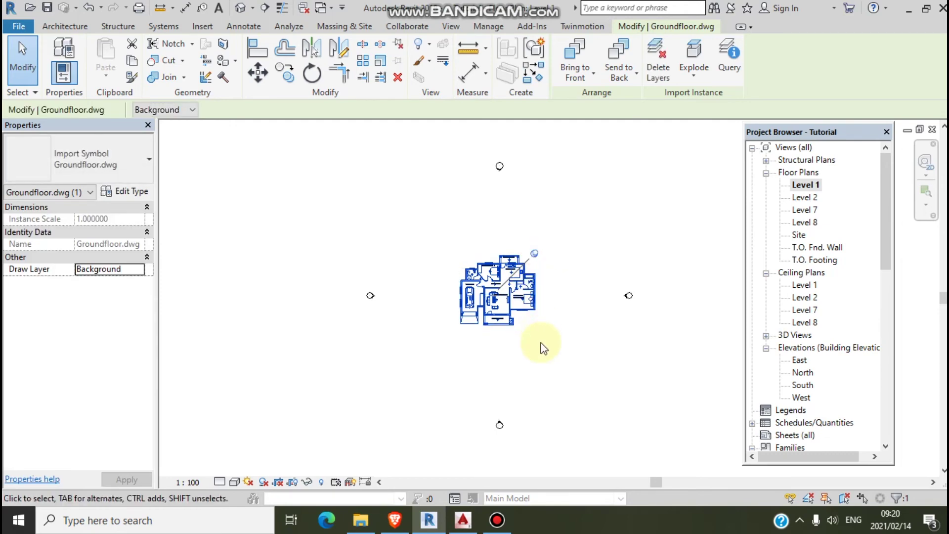
pyautogui.click(511, 367)
# Zoom and pan to inspect the imported rooms and verandahs, then switch to the Architecture tools
pyautogui.scroll(6, 512, 367)
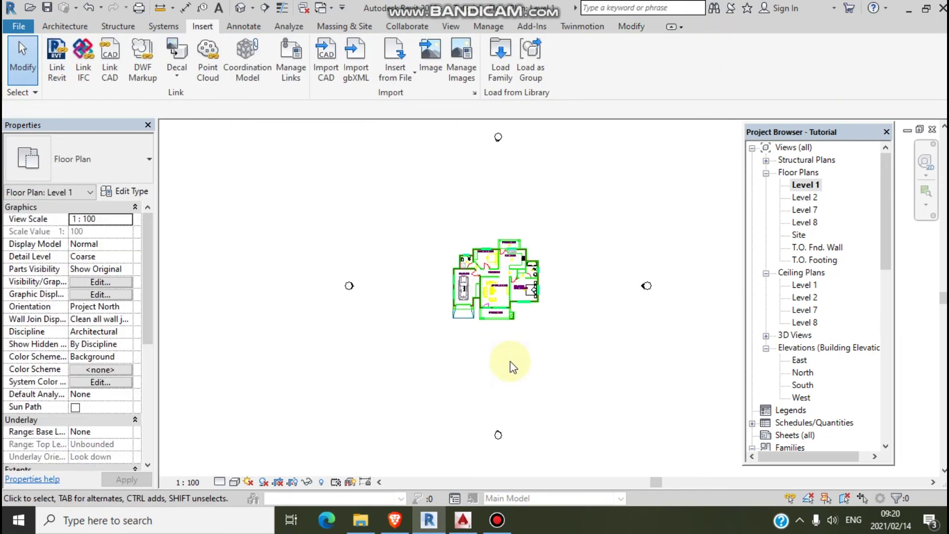
pyautogui.moveTo(520, 377); pyautogui.dragTo(477, 398, button='middle')
pyautogui.click(466, 395)
pyautogui.scroll(4, 466, 396)
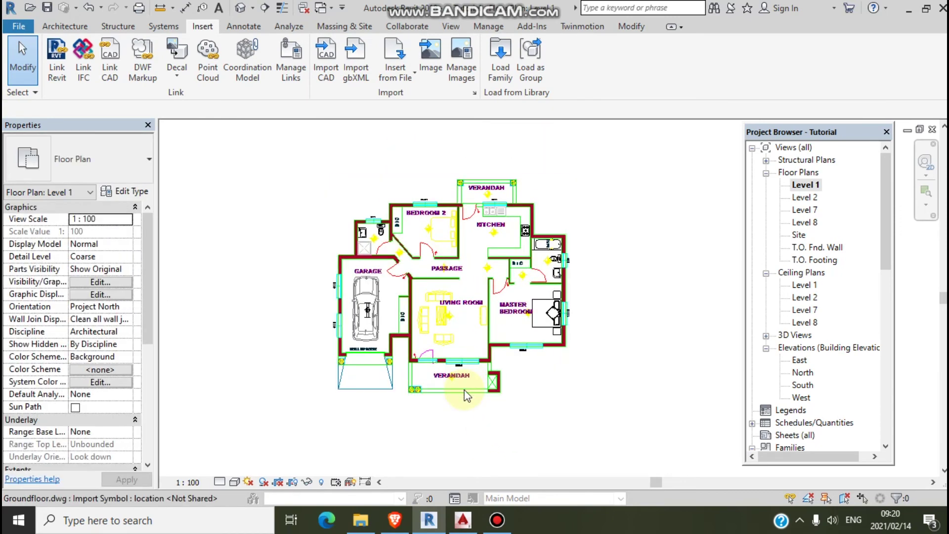
pyautogui.click(201, 388)
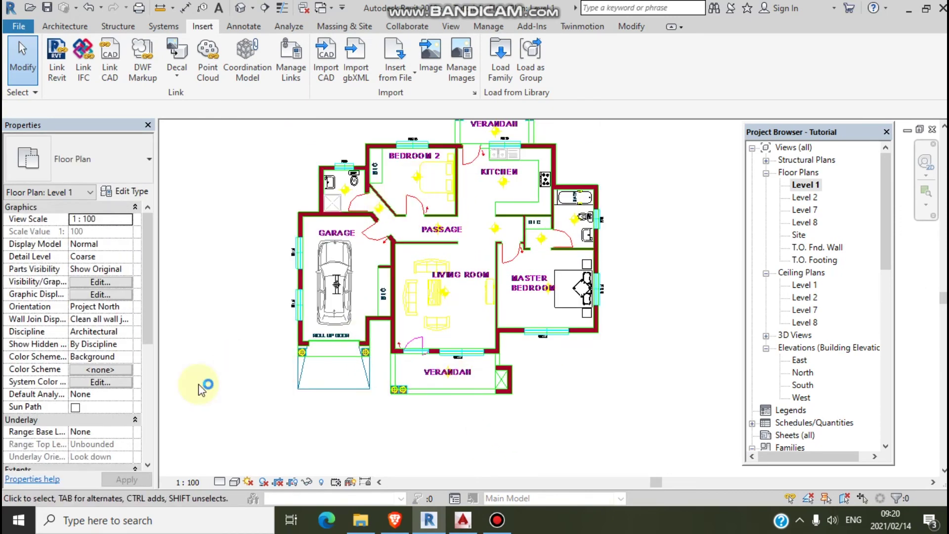
pyautogui.click(574, 429)
pyautogui.scroll(-1, 574, 429)
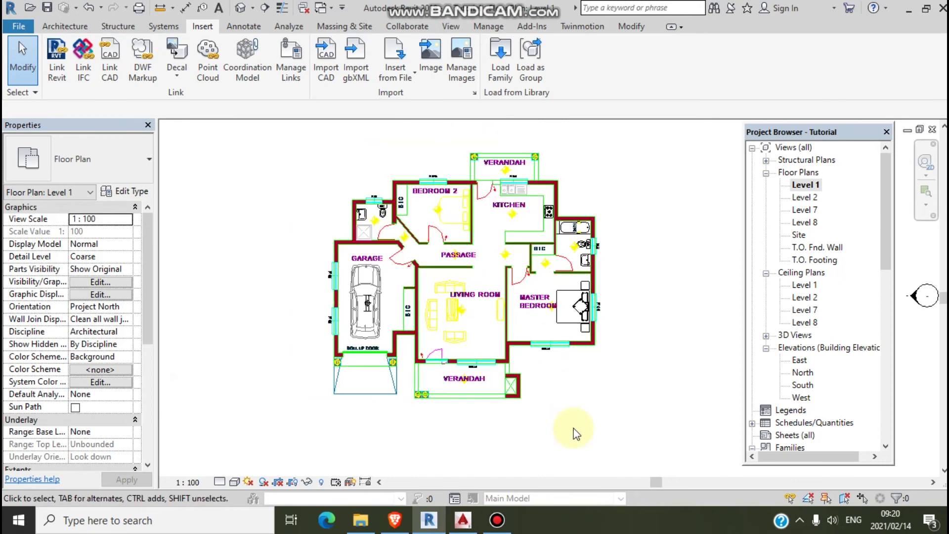
pyautogui.scroll(-3, 590, 381)
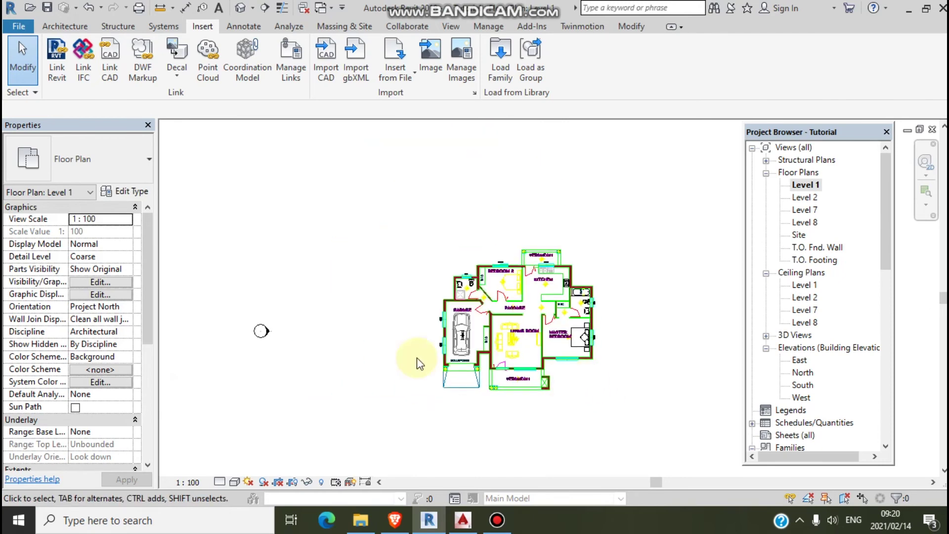
pyautogui.scroll(-1, 358, 324)
pyautogui.scroll(4, 531, 400)
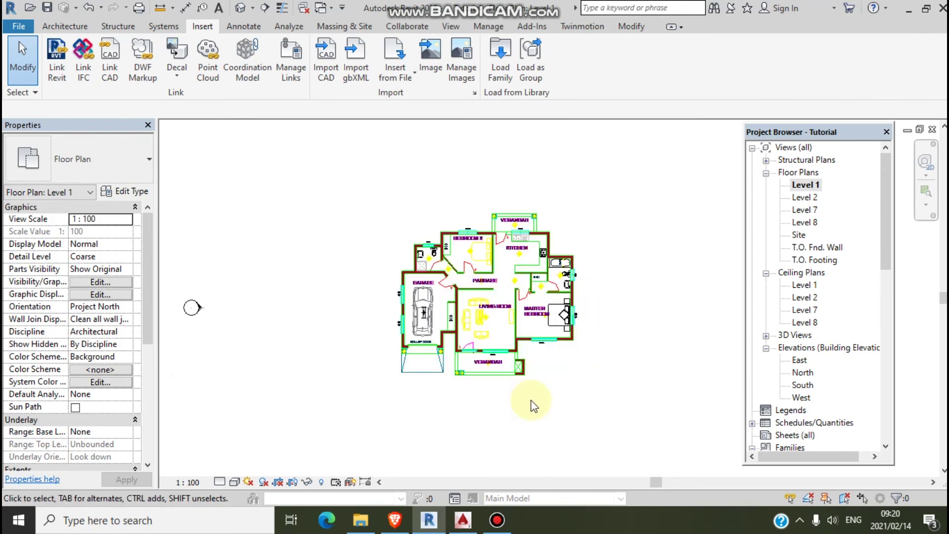
pyautogui.scroll(-1, 548, 408)
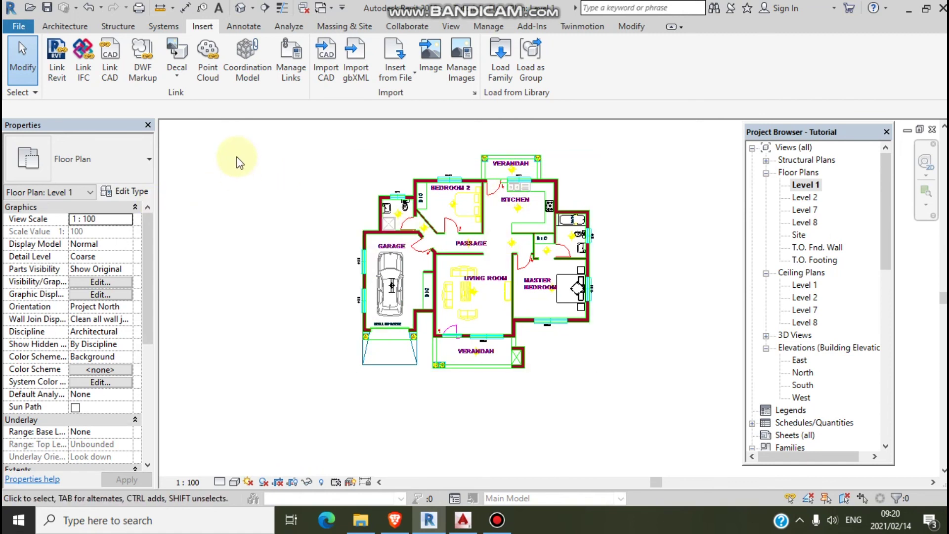
pyautogui.click(55, 27)
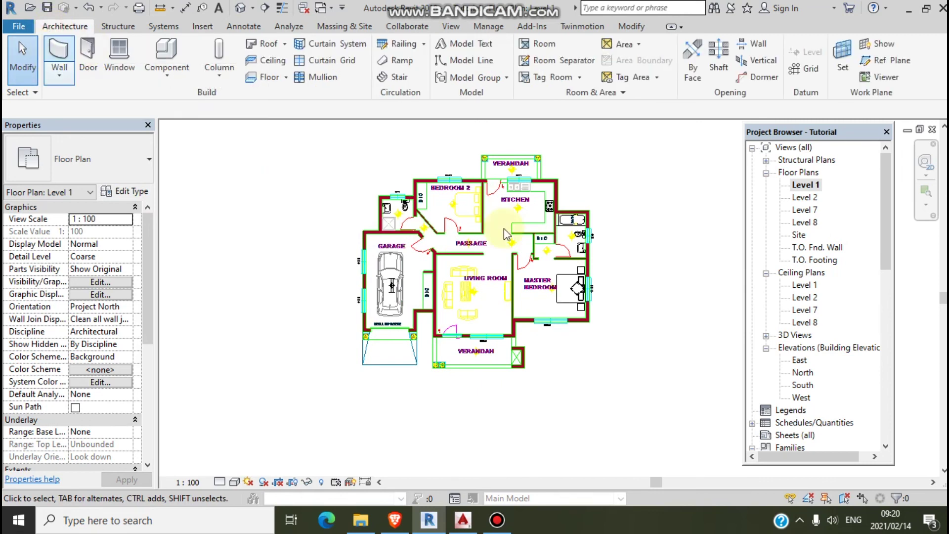